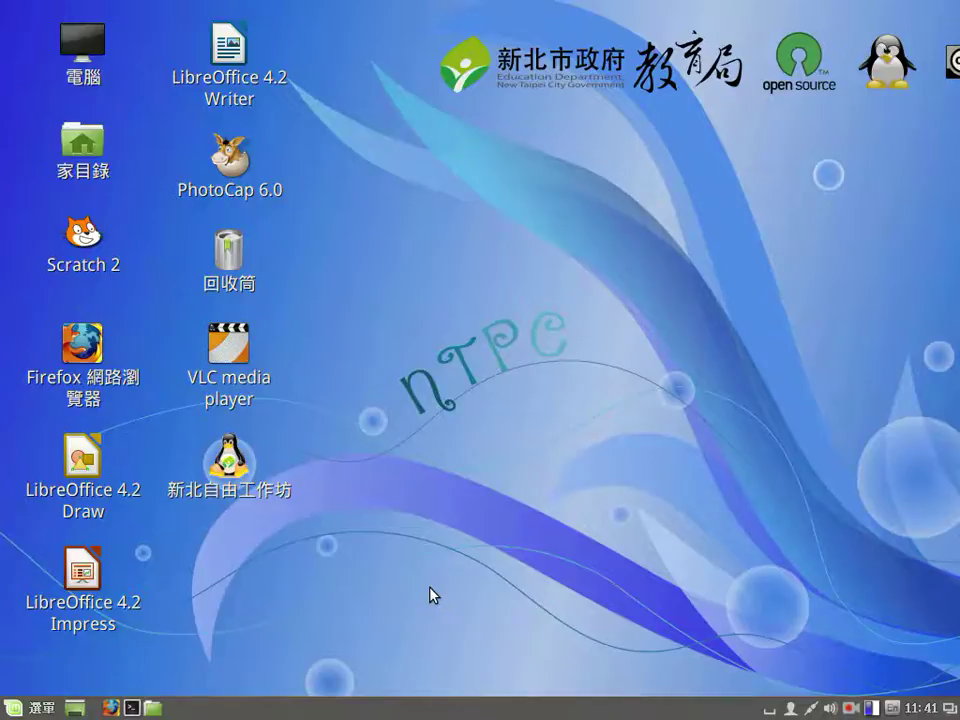
Open Firefox and search Google for "windows 壓縮磁碟區".
click(112, 709)
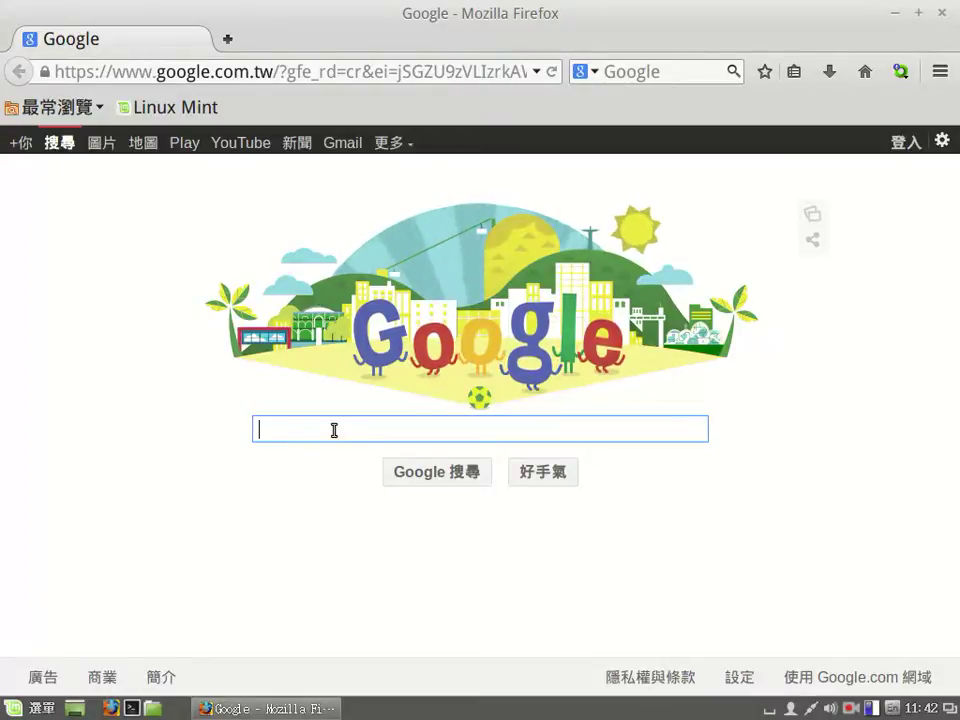
text(win)
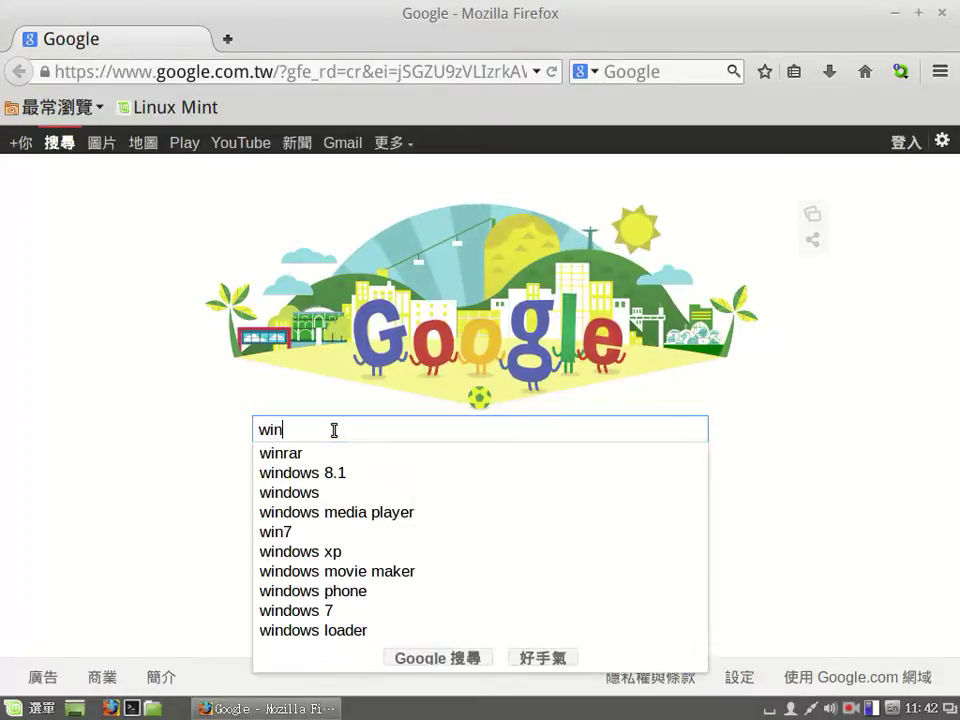
text(dows 壓)
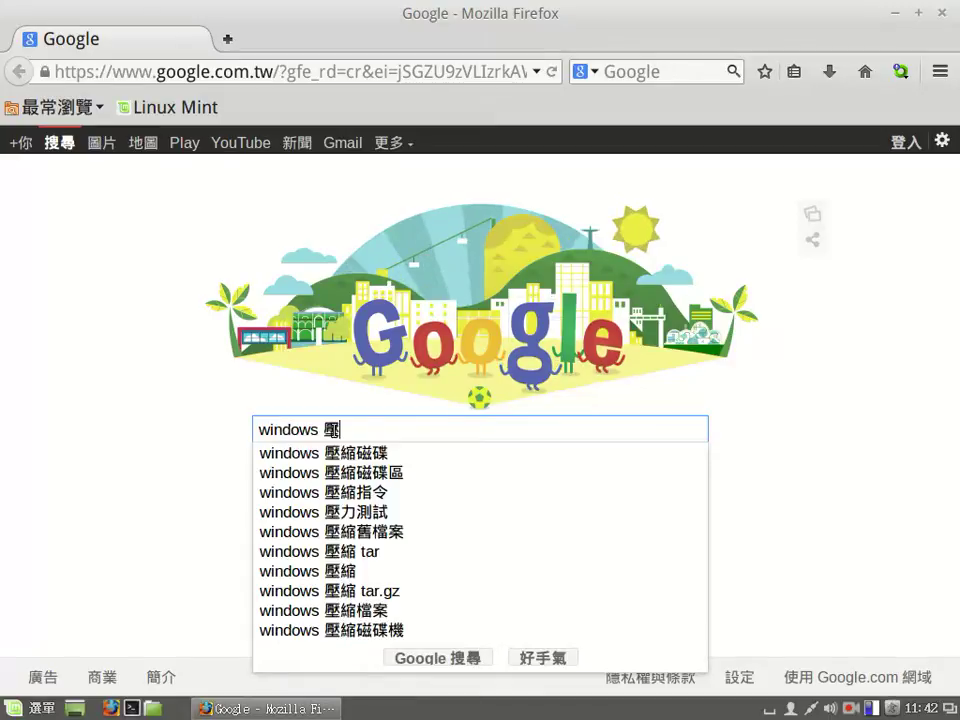
text(縮)
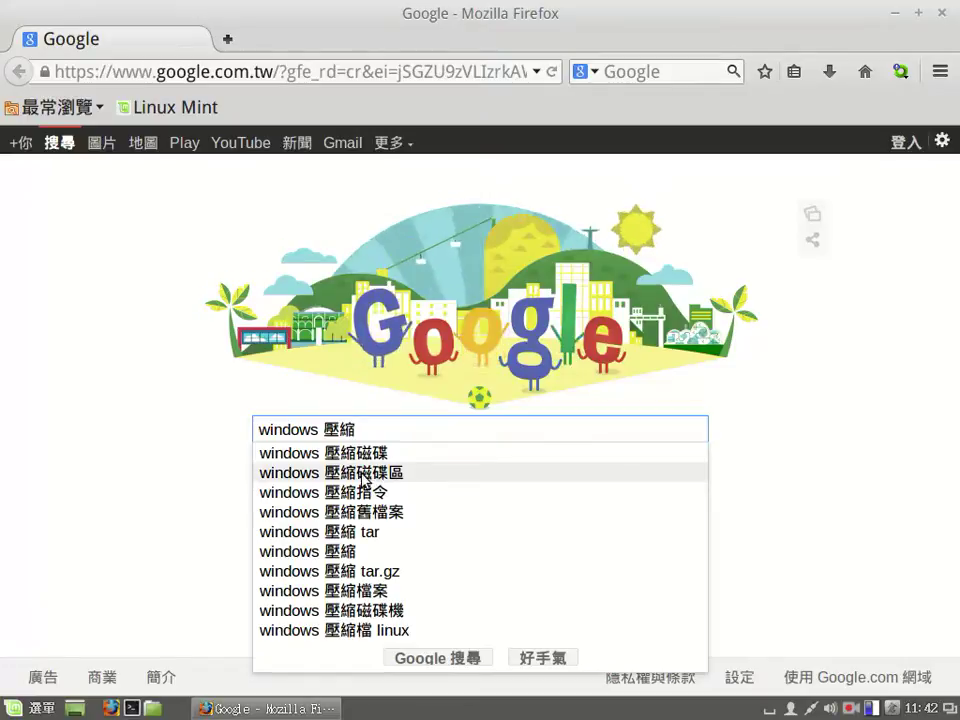
click(368, 480)
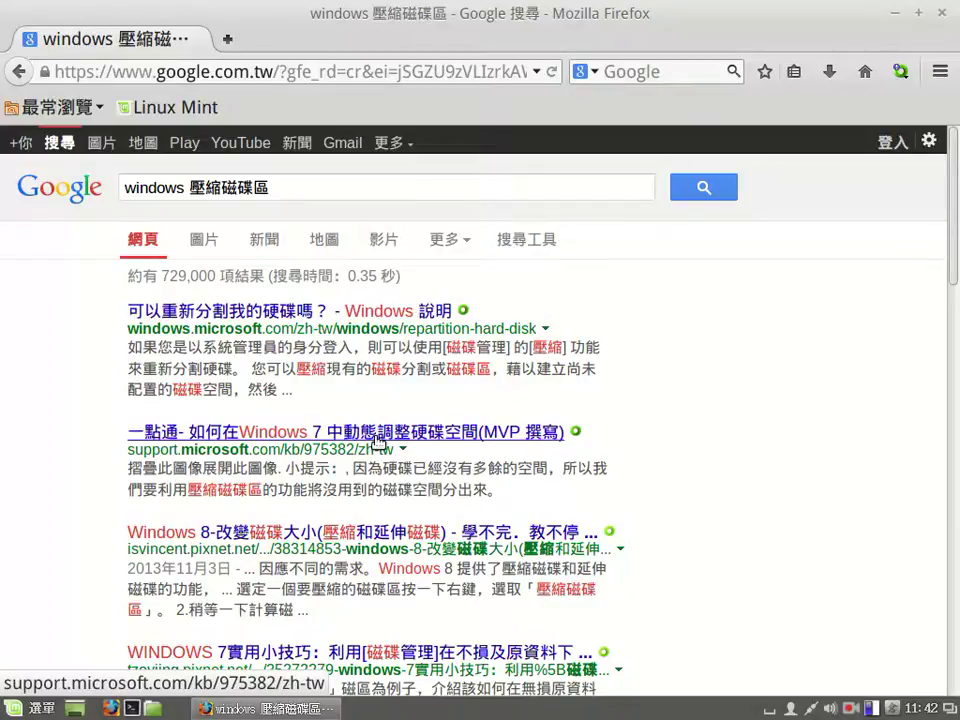
Open the Microsoft support article on dynamically adjusting disk space in Windows 7, skim its opening instructions, and minimize the browser.
click(440, 433)
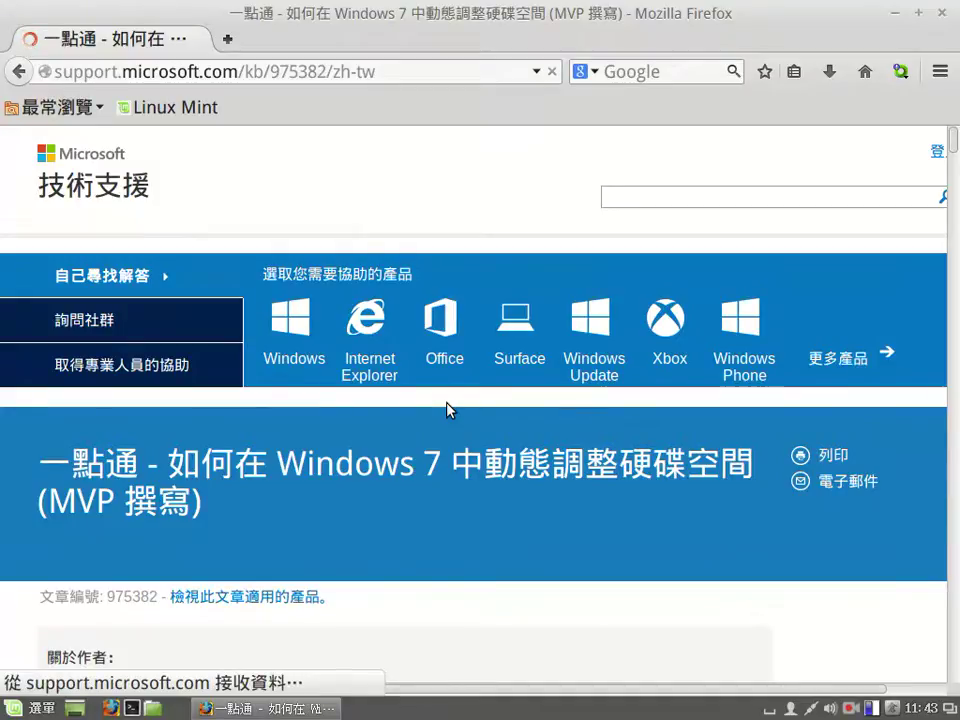
scroll(533, 380, down, 10)
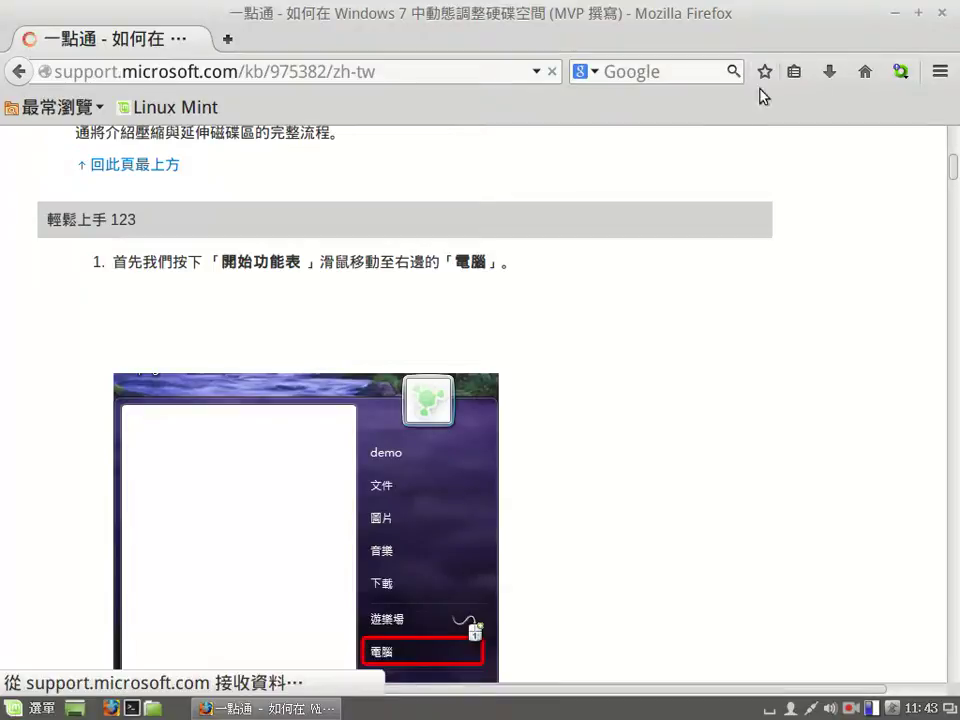
click(894, 14)
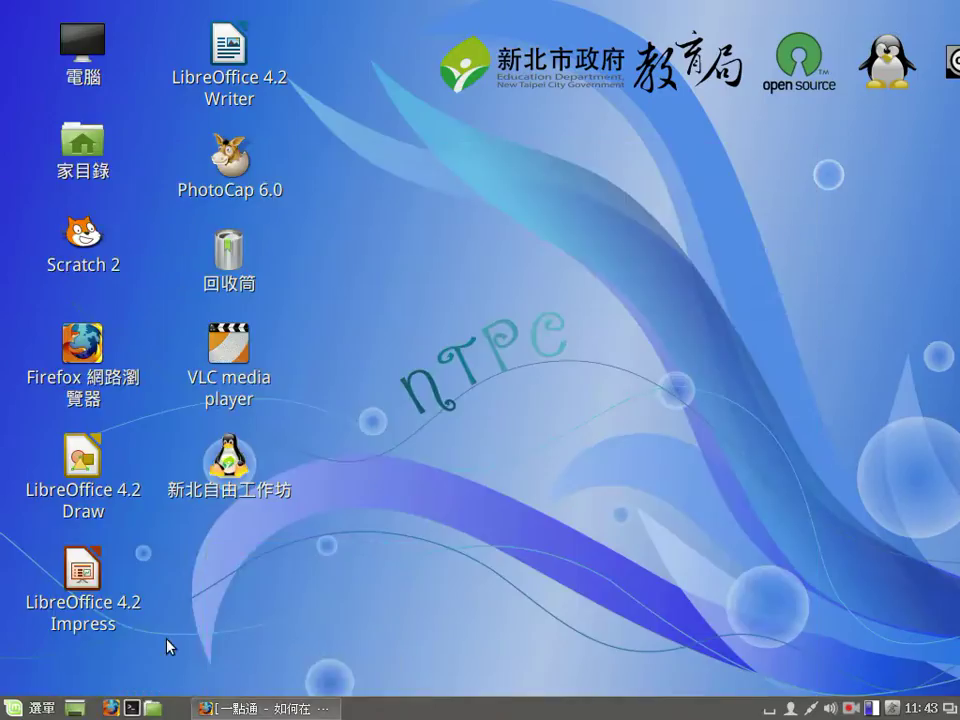
Find and launch GParted from the installed applications, authenticating with the account password.
click(30, 708)
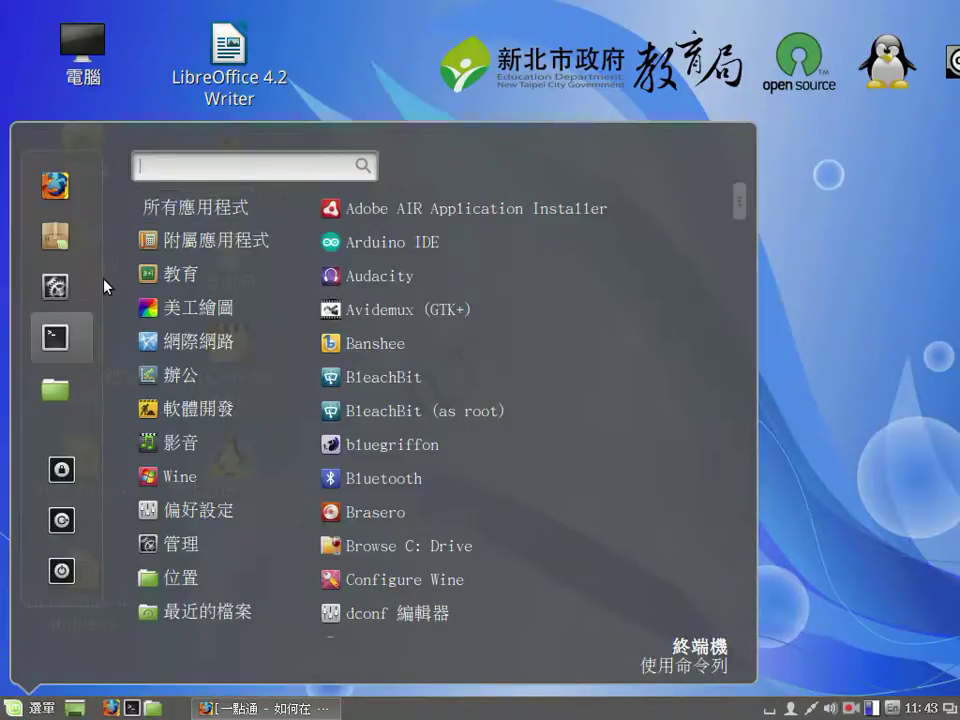
text(g)
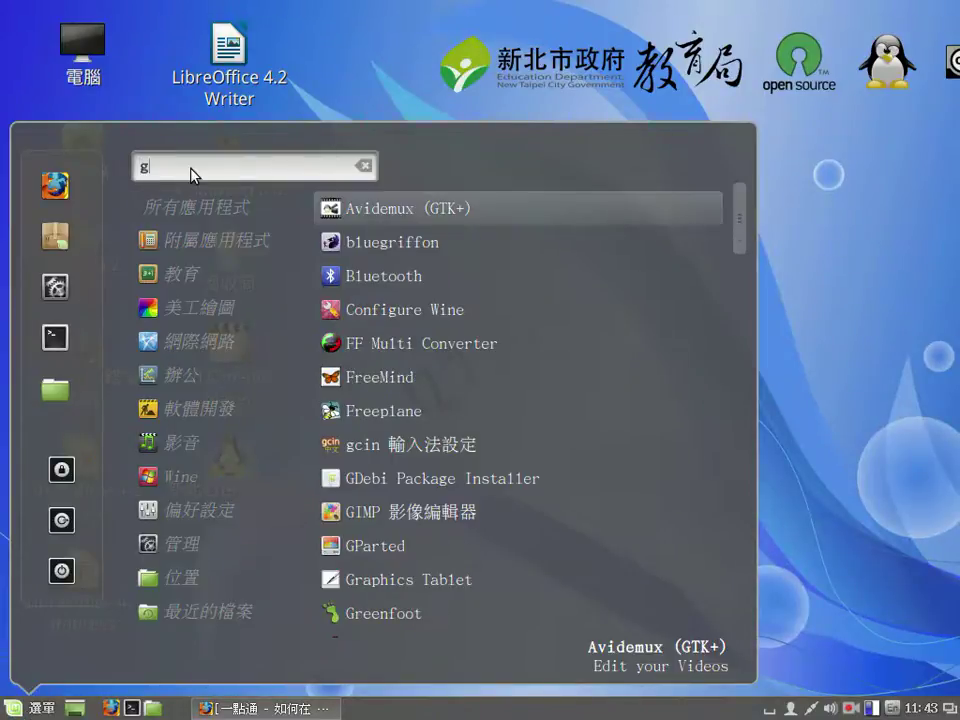
text(parted)
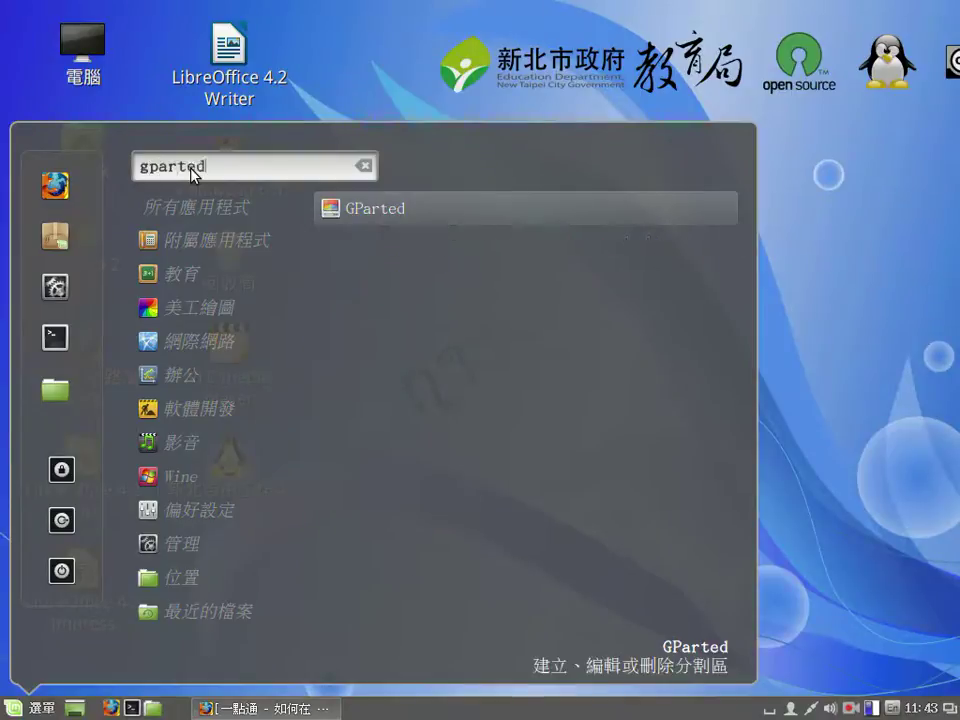
click(396, 212)
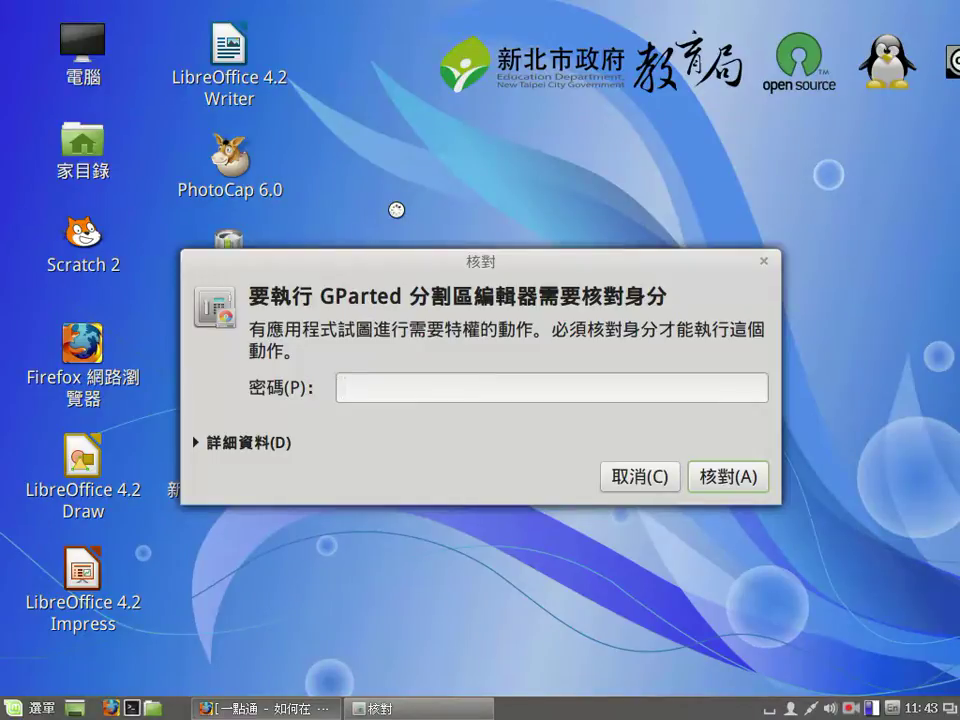
text(****)
key(Return)
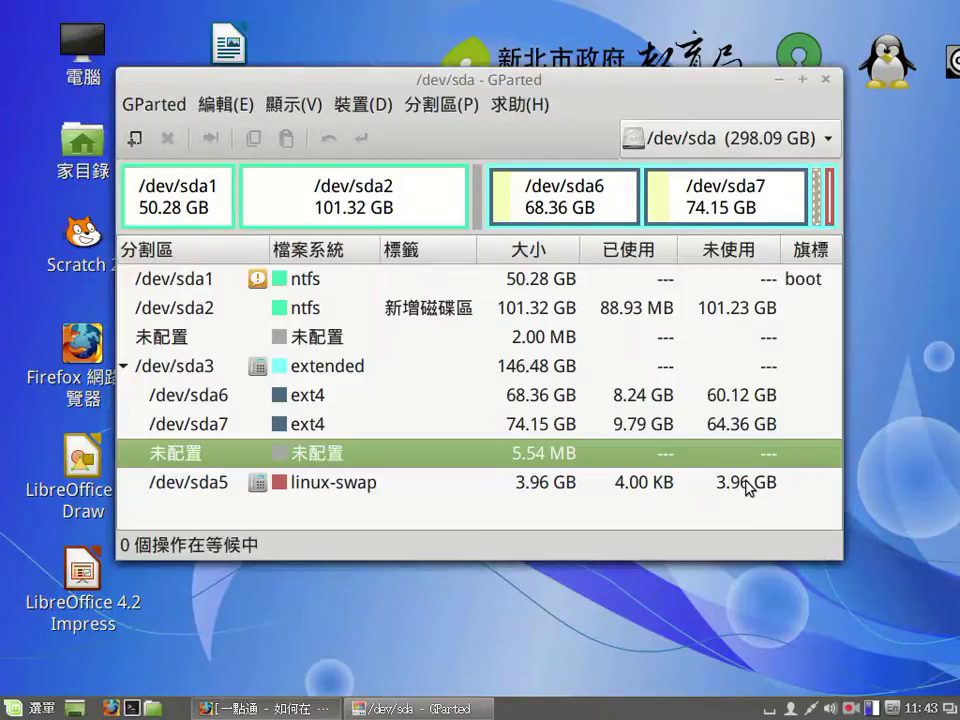
Check the available disks, keep /dev/sda as the device, and deactivate the swap partition /dev/sda5.
click(832, 140)
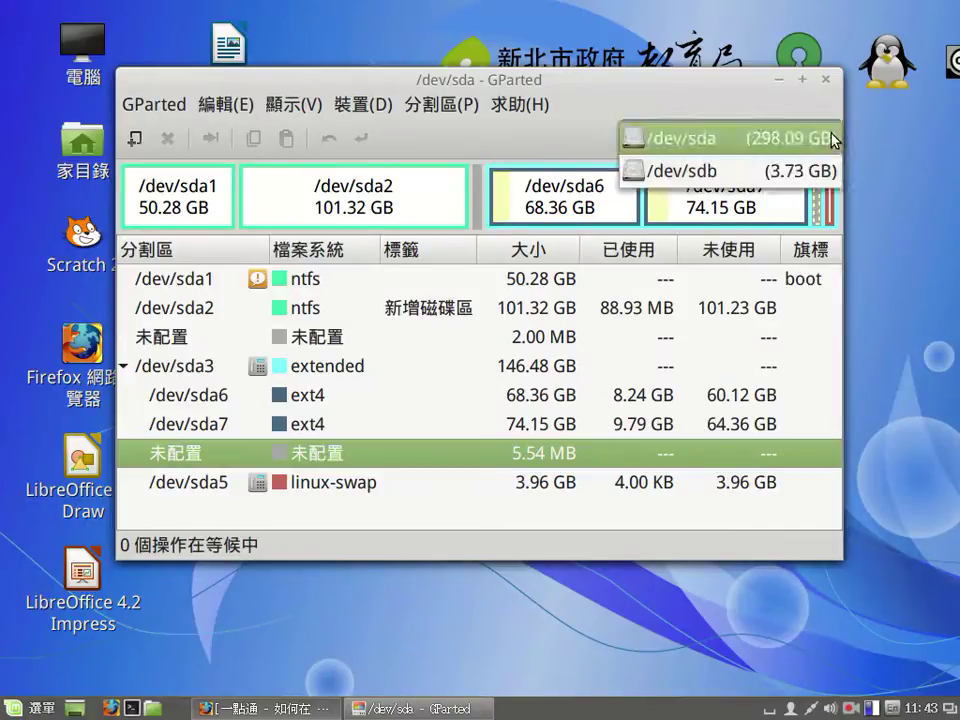
click(734, 147)
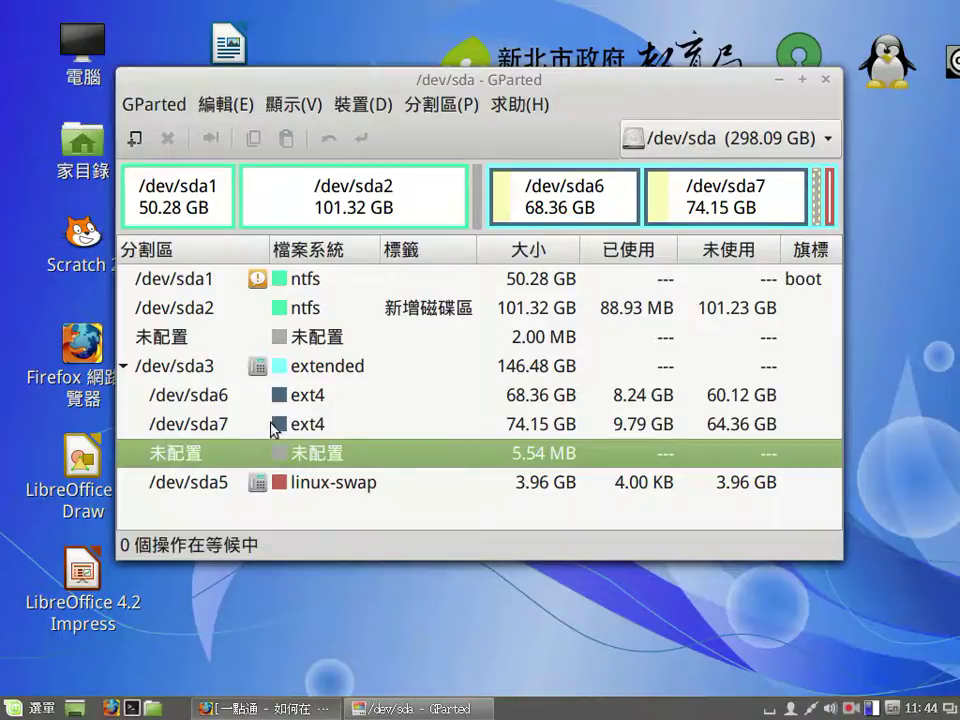
key(BackSpace)
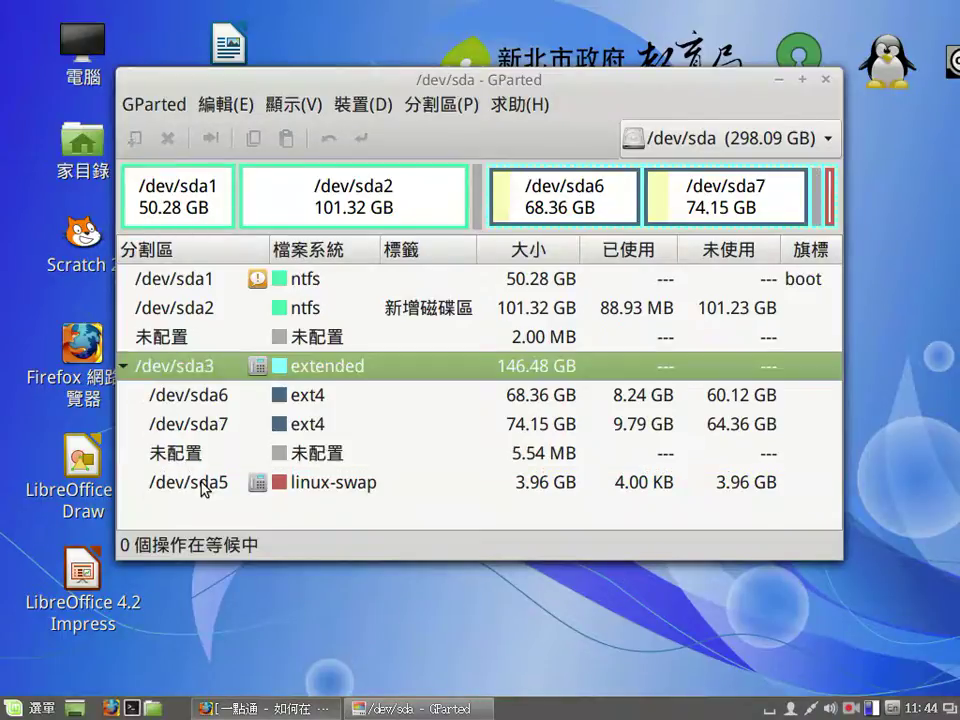
click(203, 485)
right_click(203, 484)
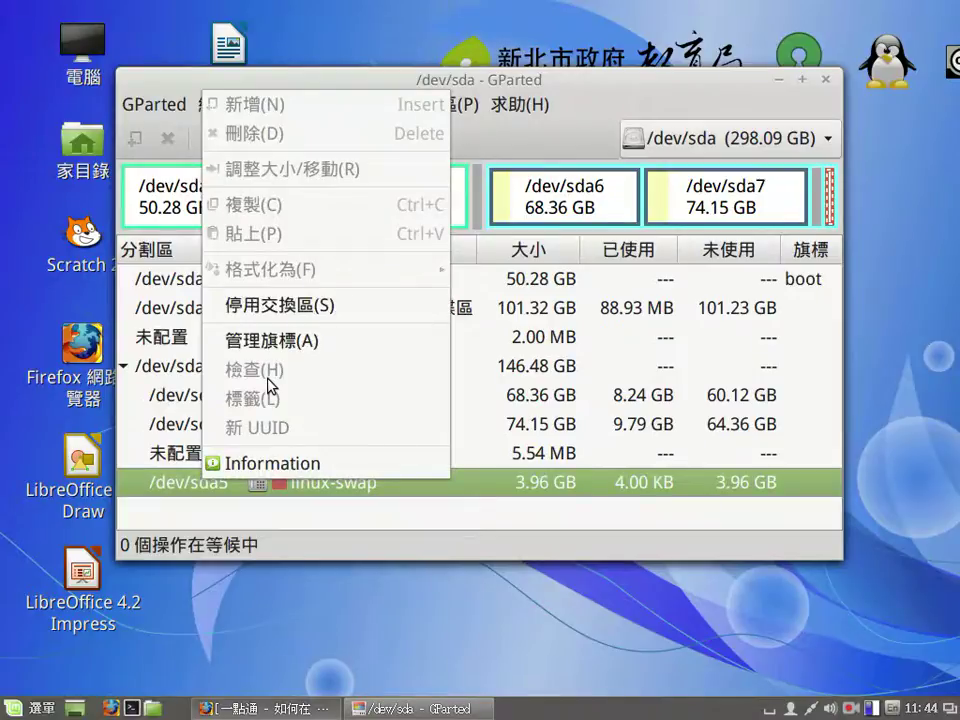
click(298, 308)
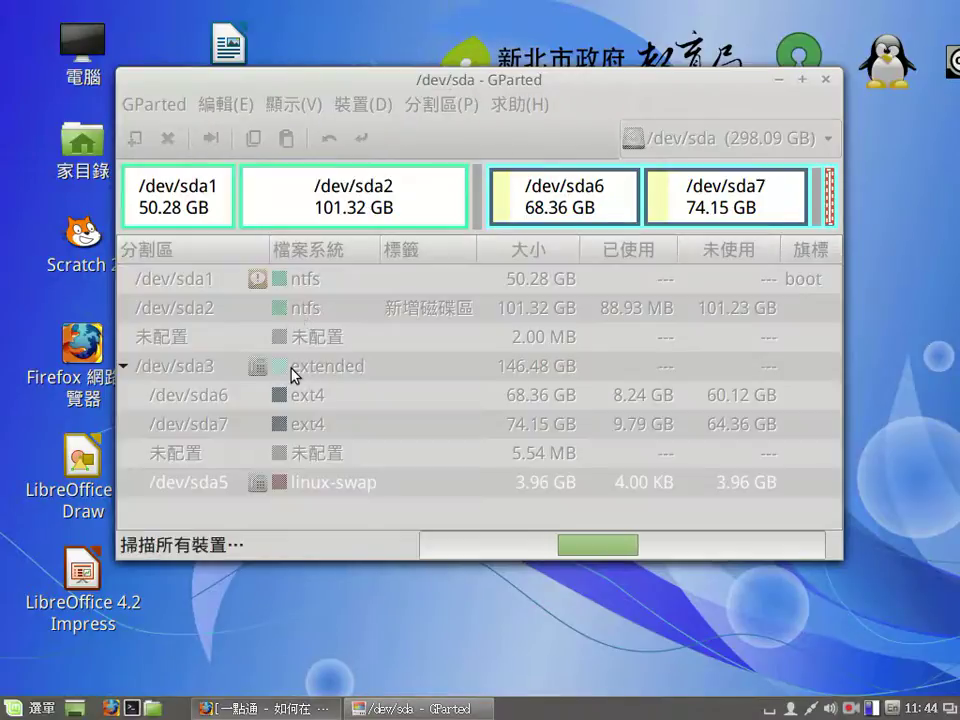
Queue deletion of the linux-swap partition, both ext4 logical partitions, and the extended partition /dev/sda3.
right_click(275, 486)
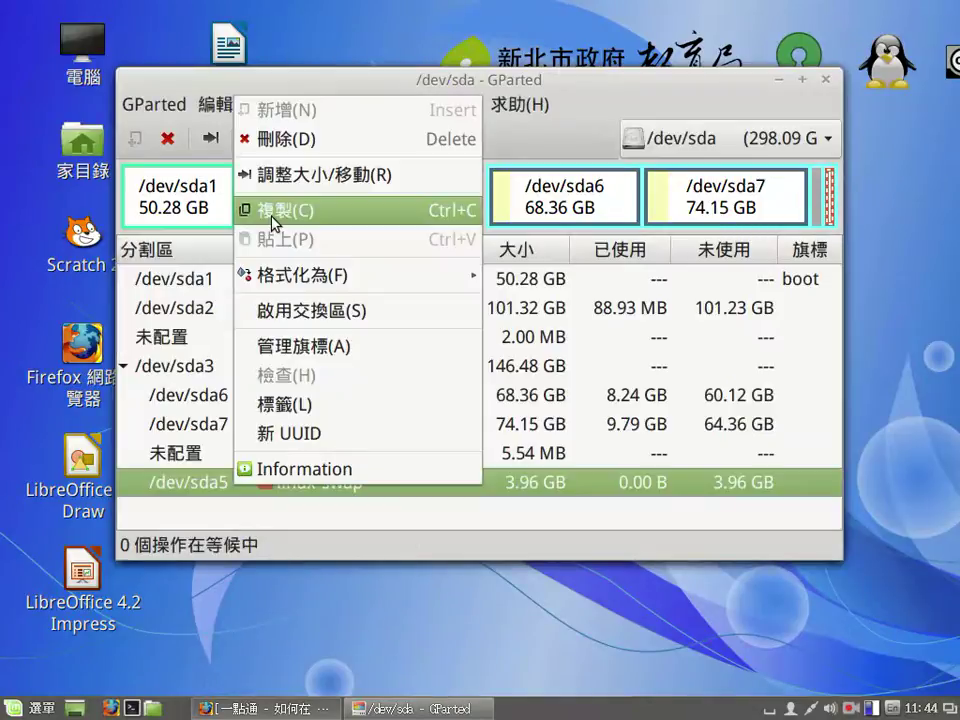
click(316, 140)
right_click(257, 424)
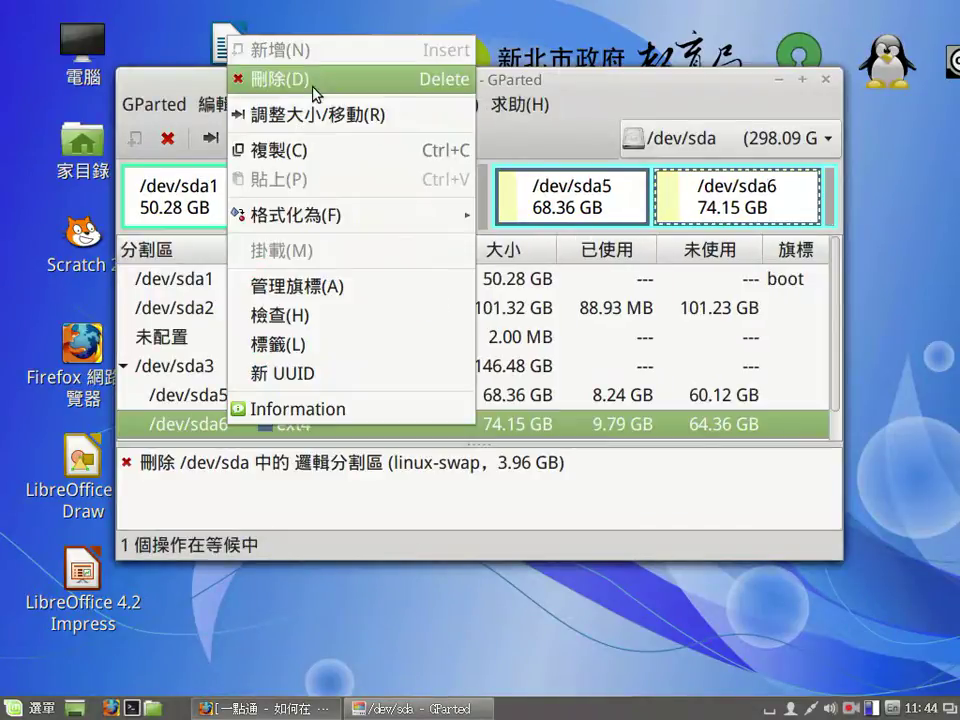
click(312, 82)
click(185, 397)
right_click(185, 397)
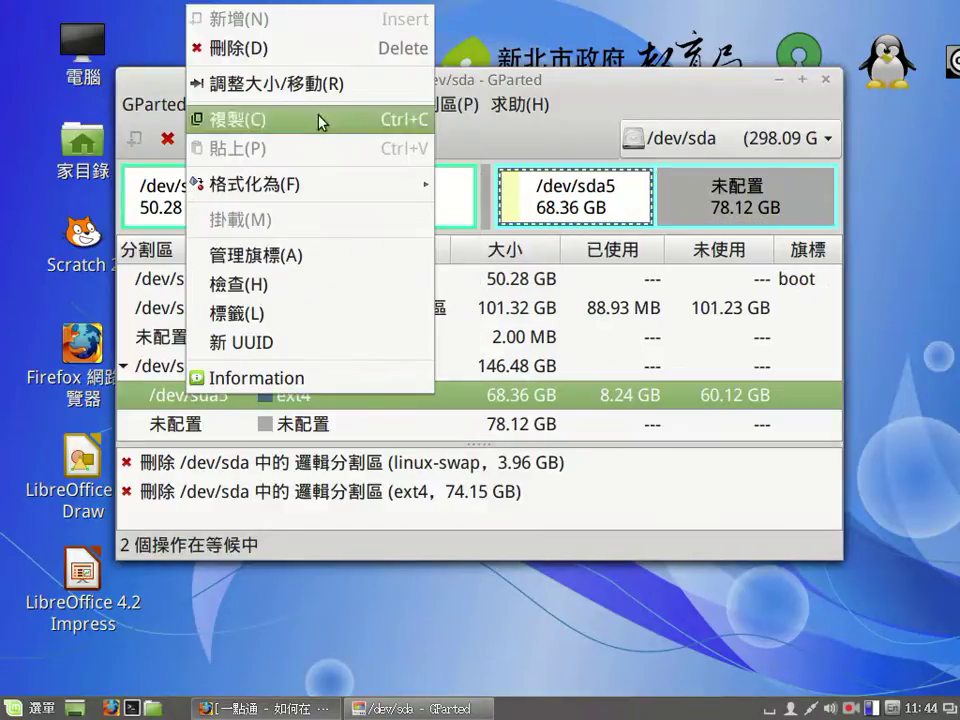
click(303, 47)
key(Delete)
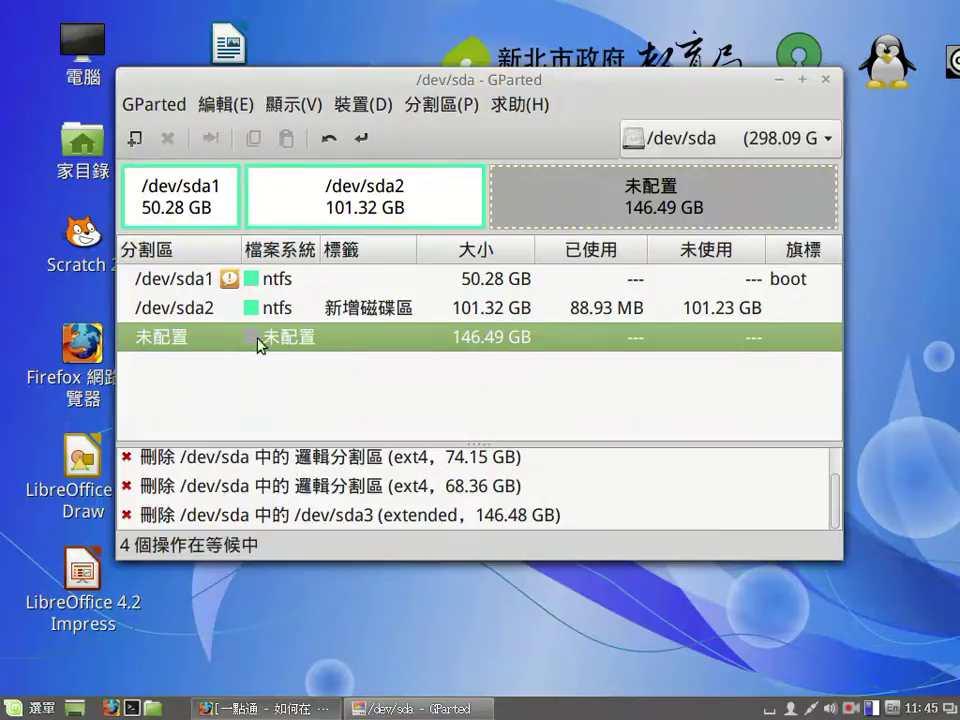
Enlarge the ntfs partition /dev/sda2 to 253753 MiB, leaving 0 MiB of free space after it.
click(292, 318)
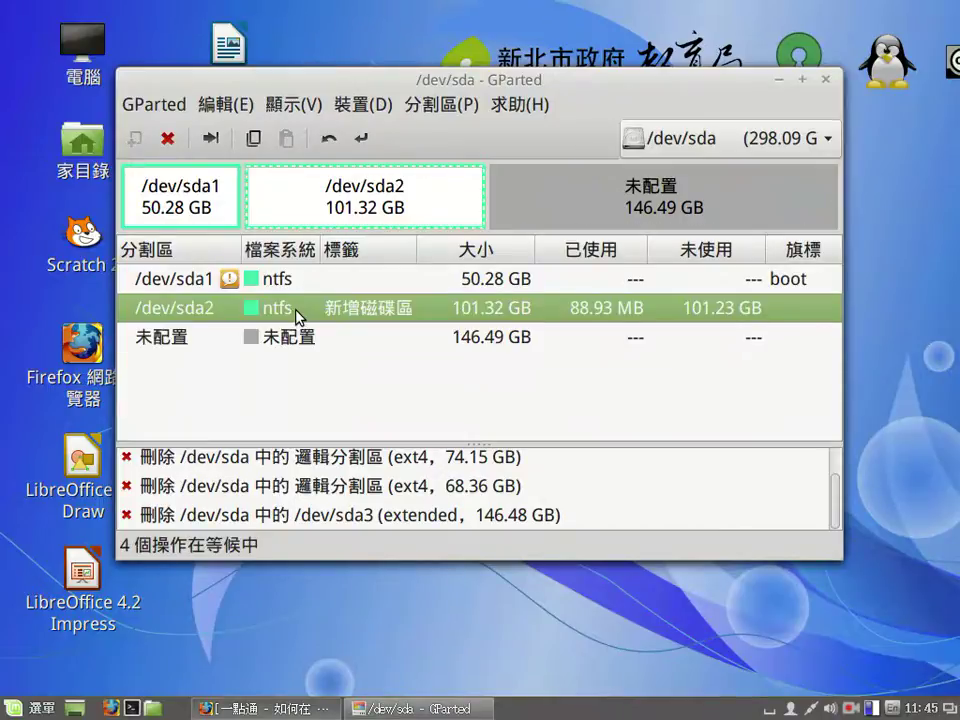
click(236, 342)
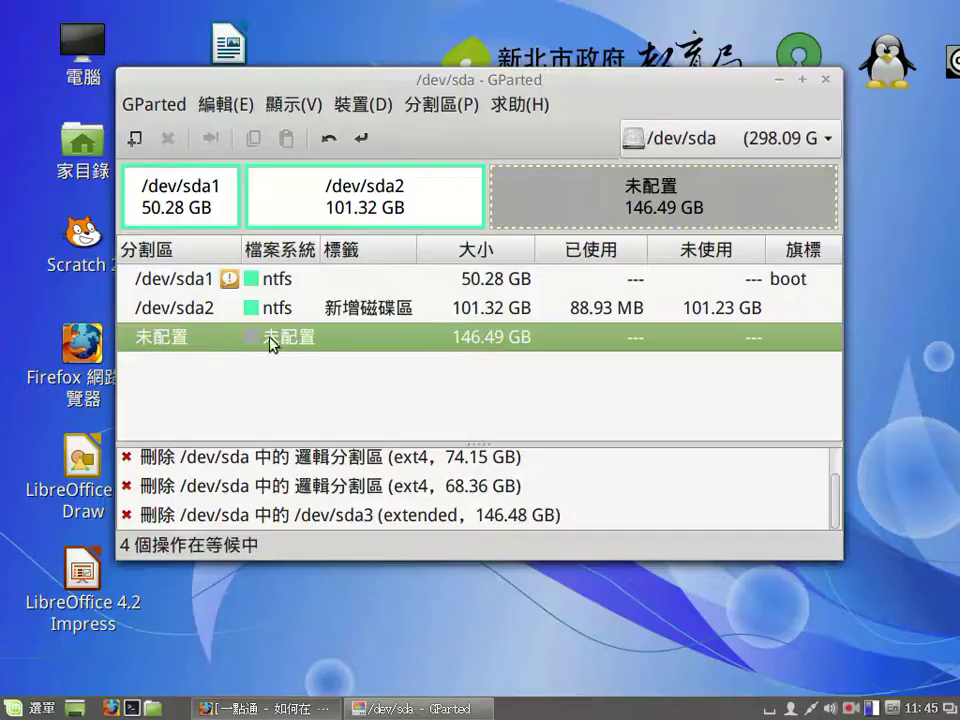
click(200, 312)
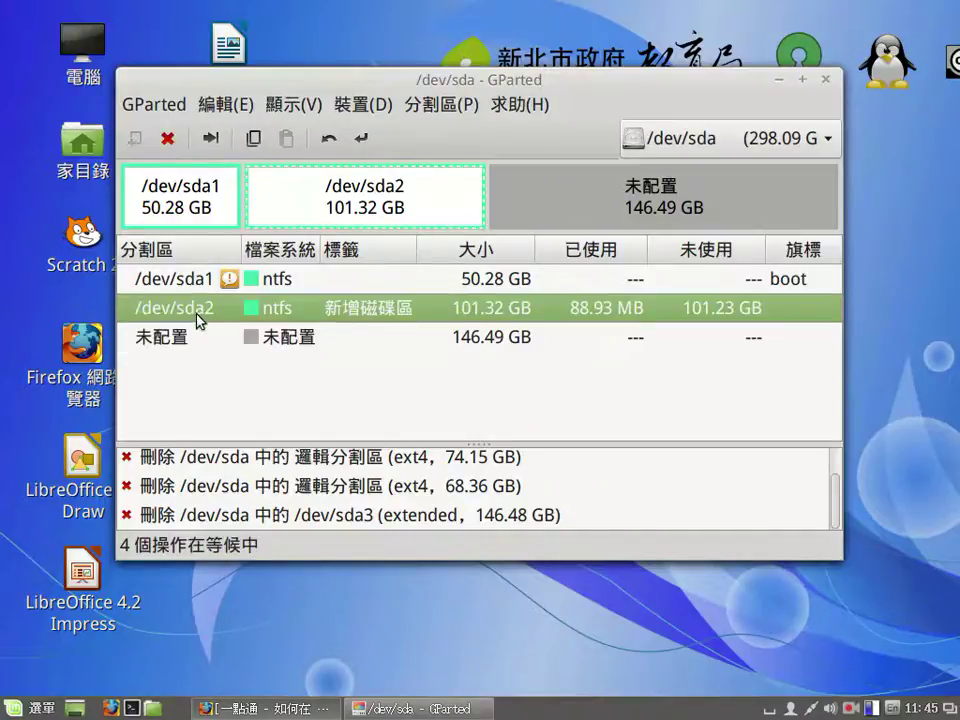
right_click(490, 212)
click(560, 272)
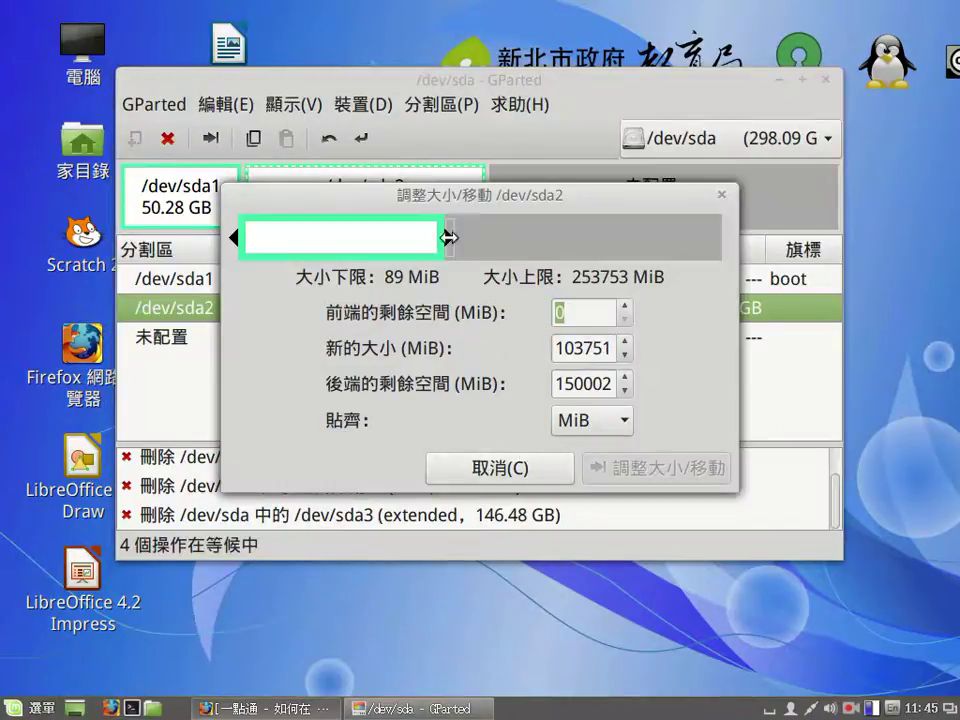
drag(449, 237, 724, 236)
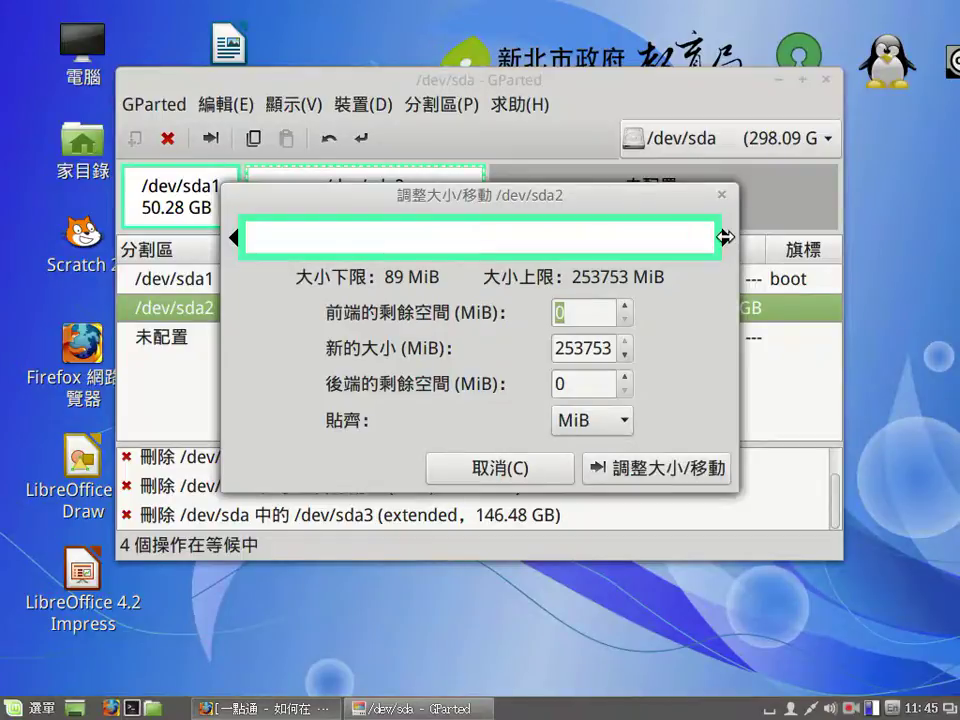
click(650, 470)
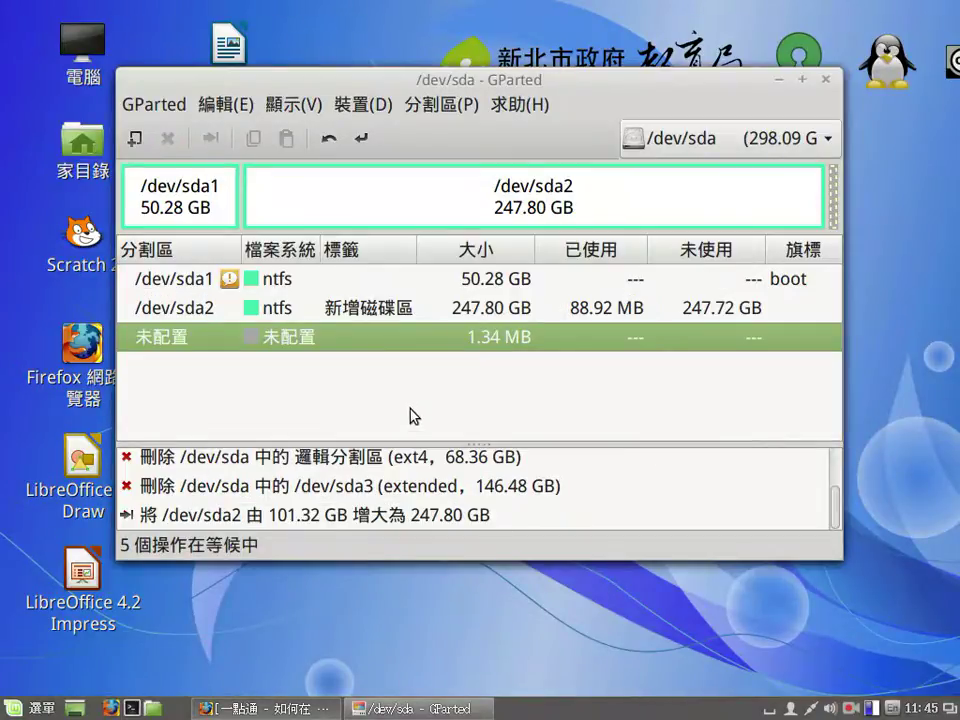
Resize the ntfs partition /dev/sda2 so that 100000 MiB of free space follows it.
key(Up)
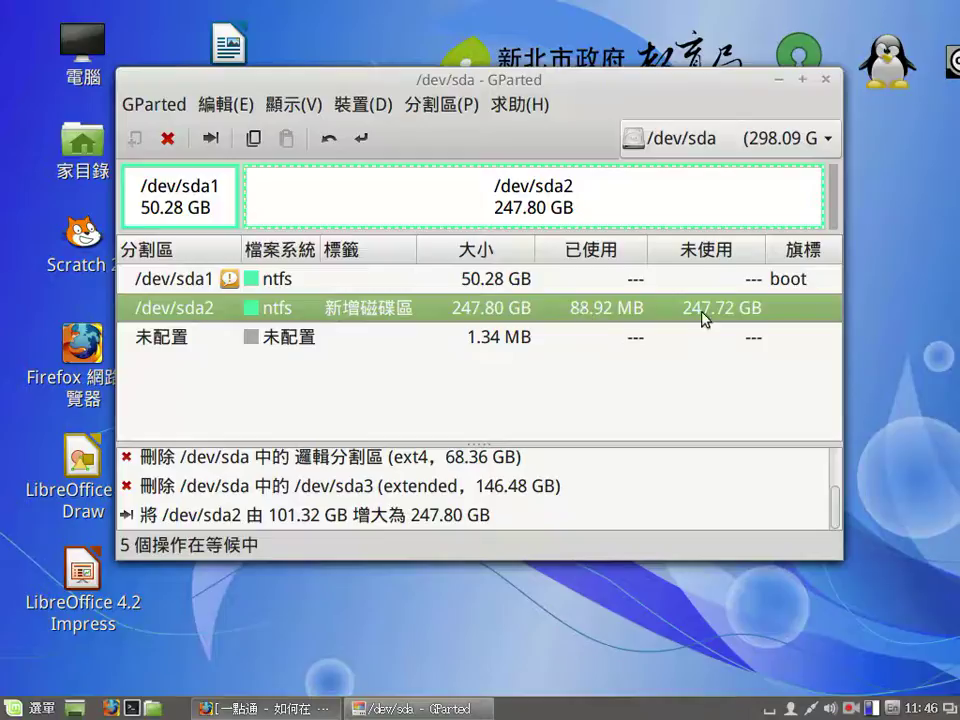
right_click(387, 315)
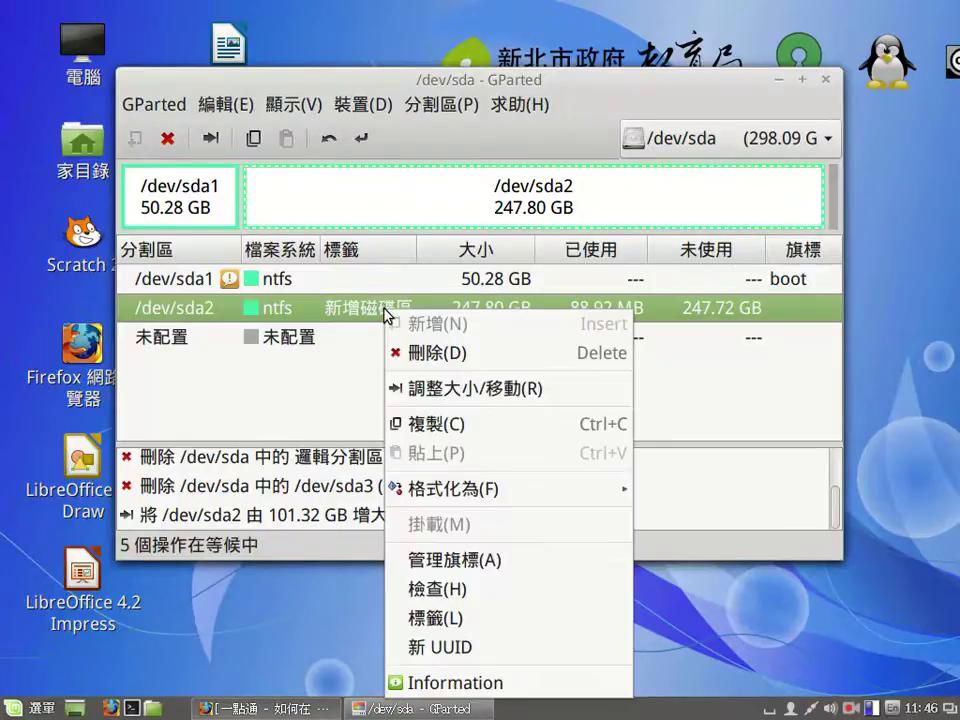
click(470, 389)
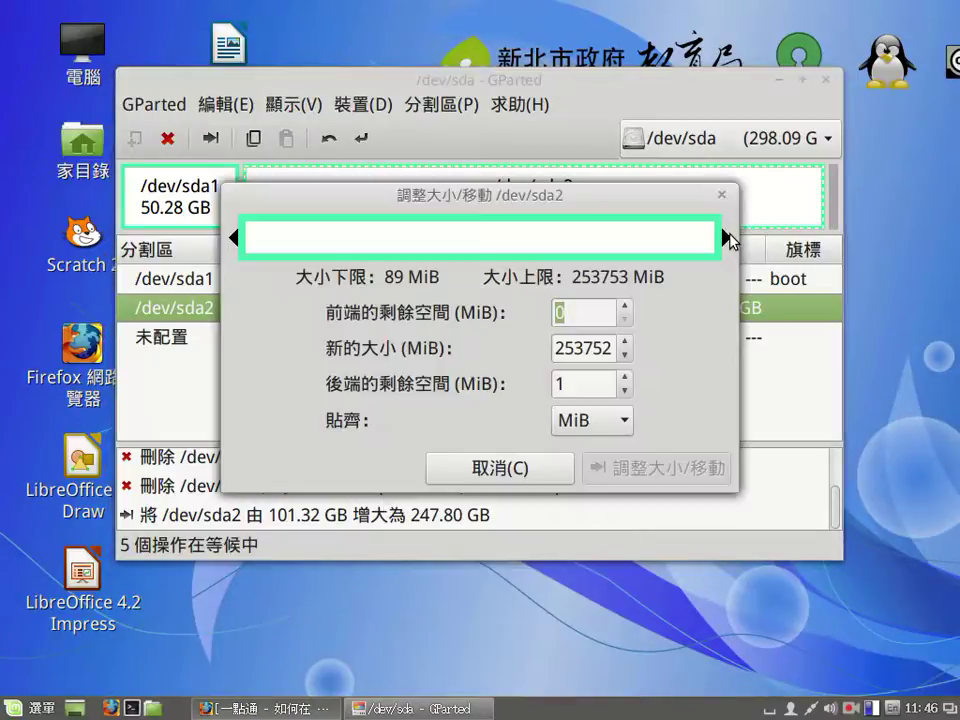
drag(724, 237, 621, 237)
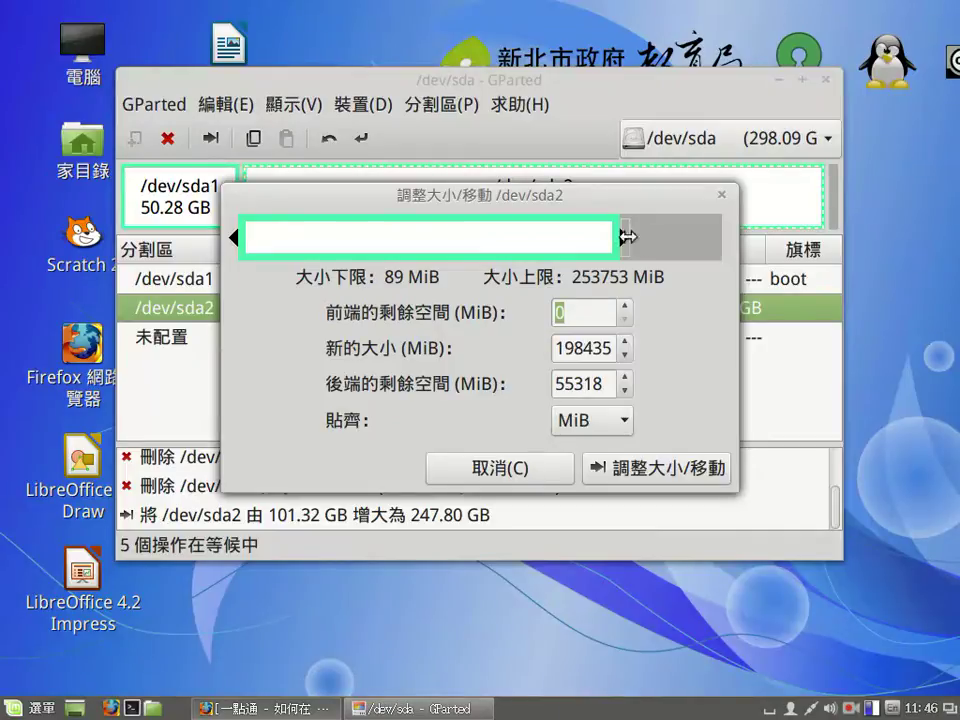
drag(626, 236, 541, 233)
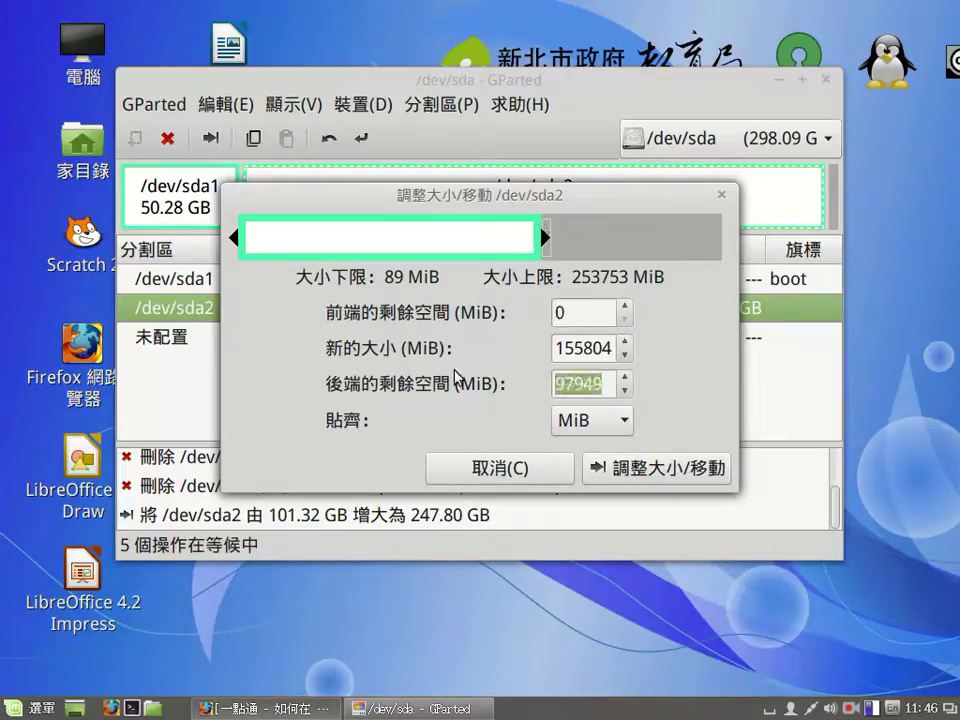
text(100)
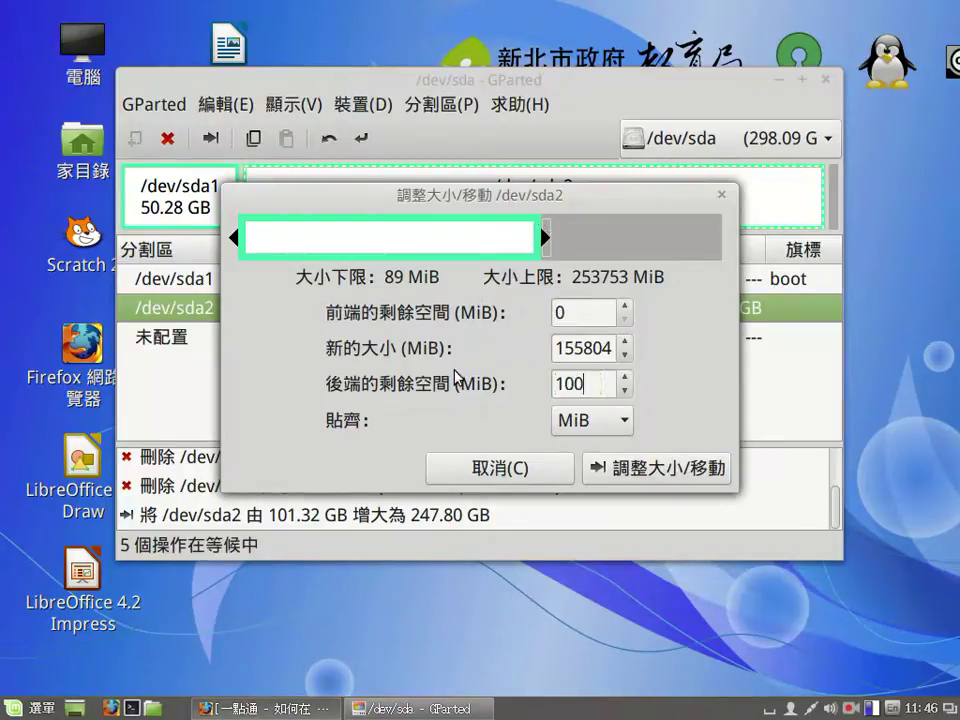
text(000)
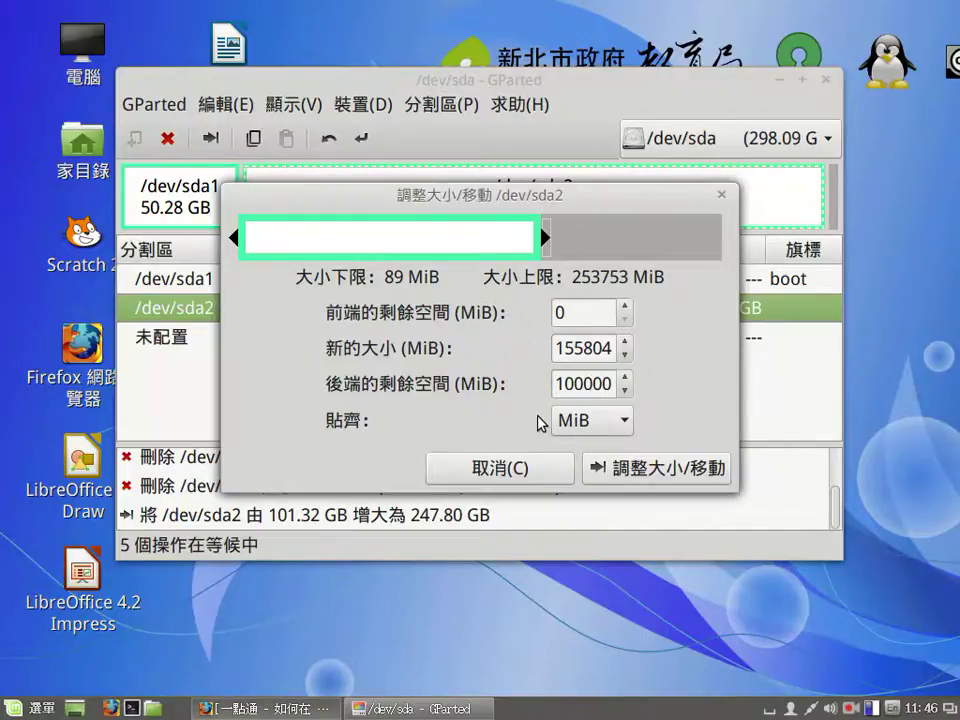
key(Return)
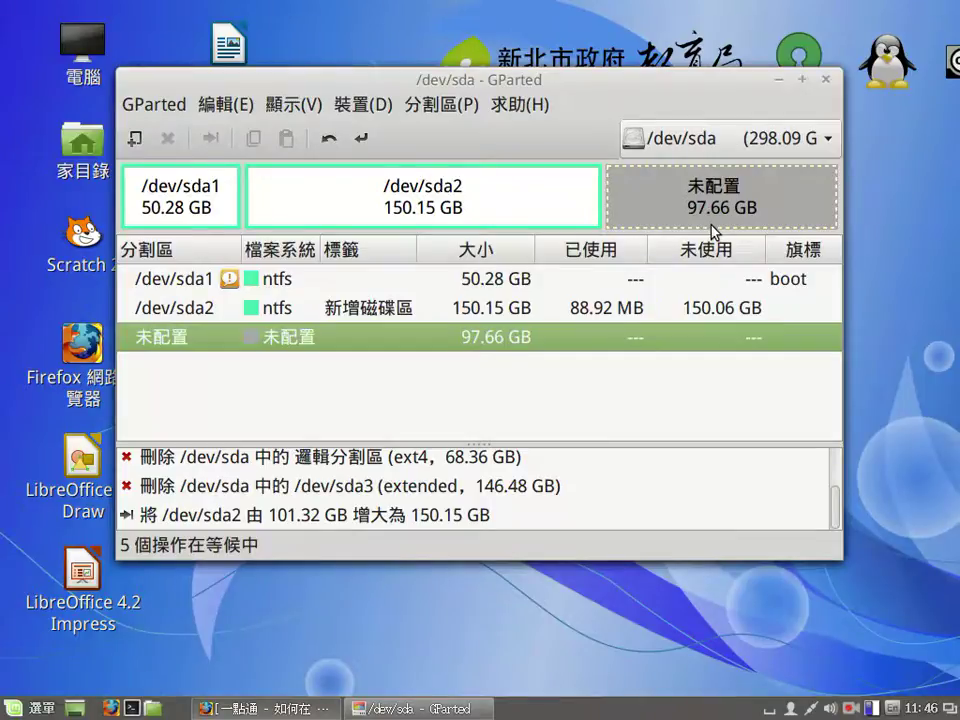
Apply all pending partition operations to /dev/sda, dismiss the completion report, and close GParted.
drag(574, 90, 580, 135)
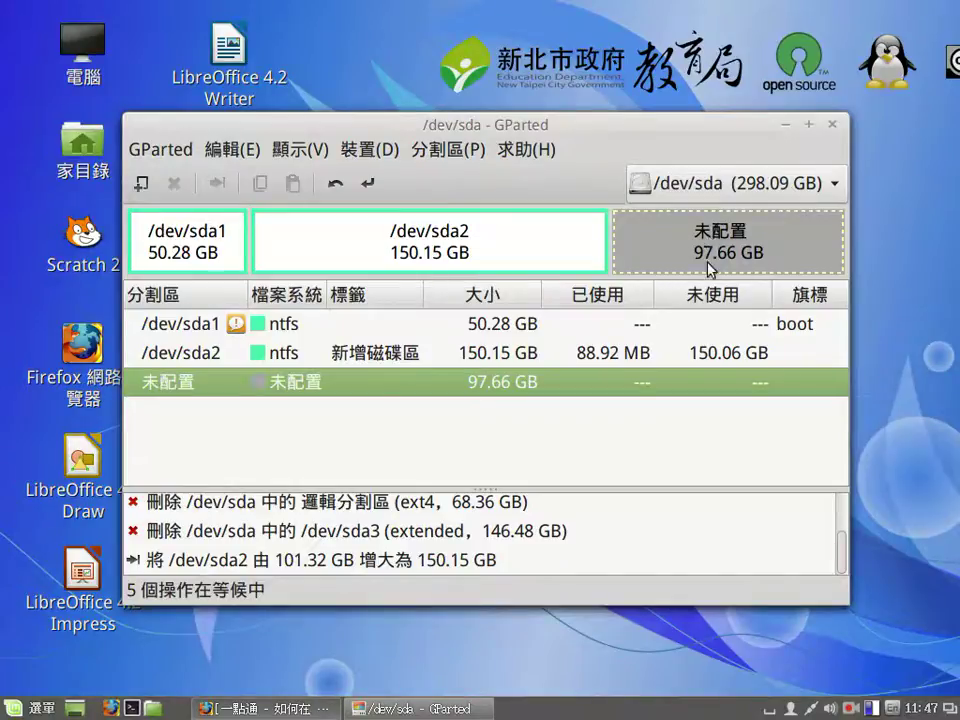
click(370, 183)
click(653, 437)
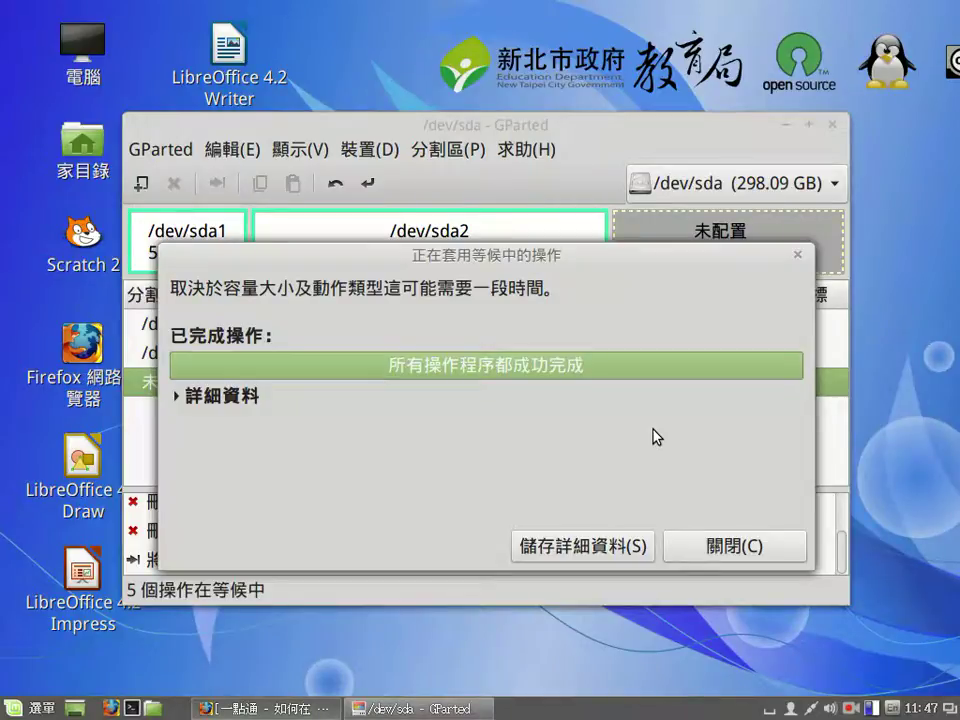
click(757, 542)
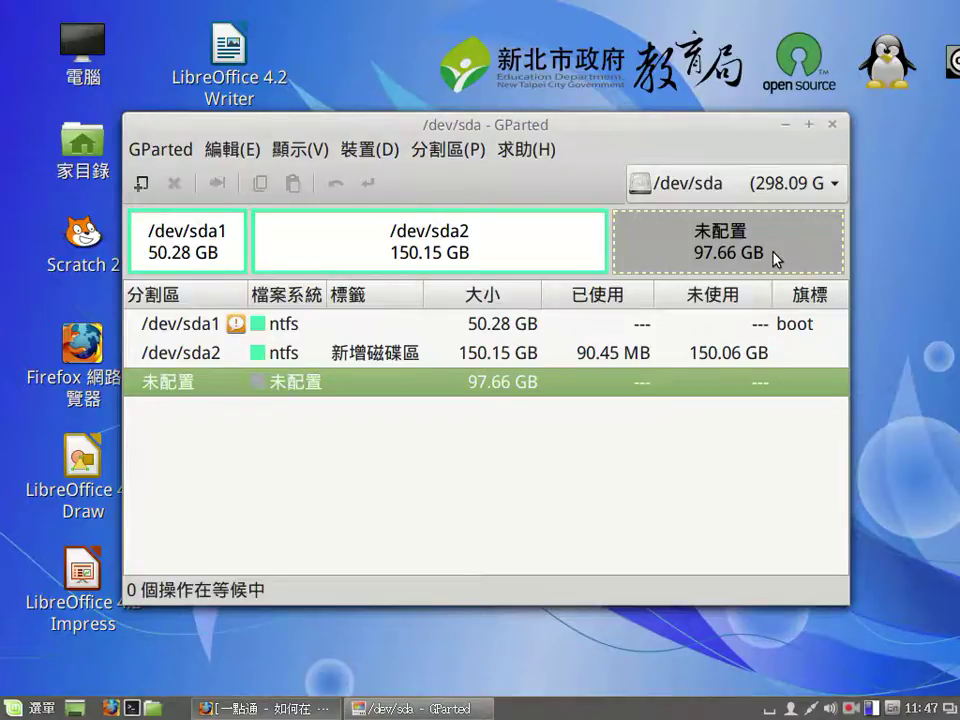
click(836, 125)
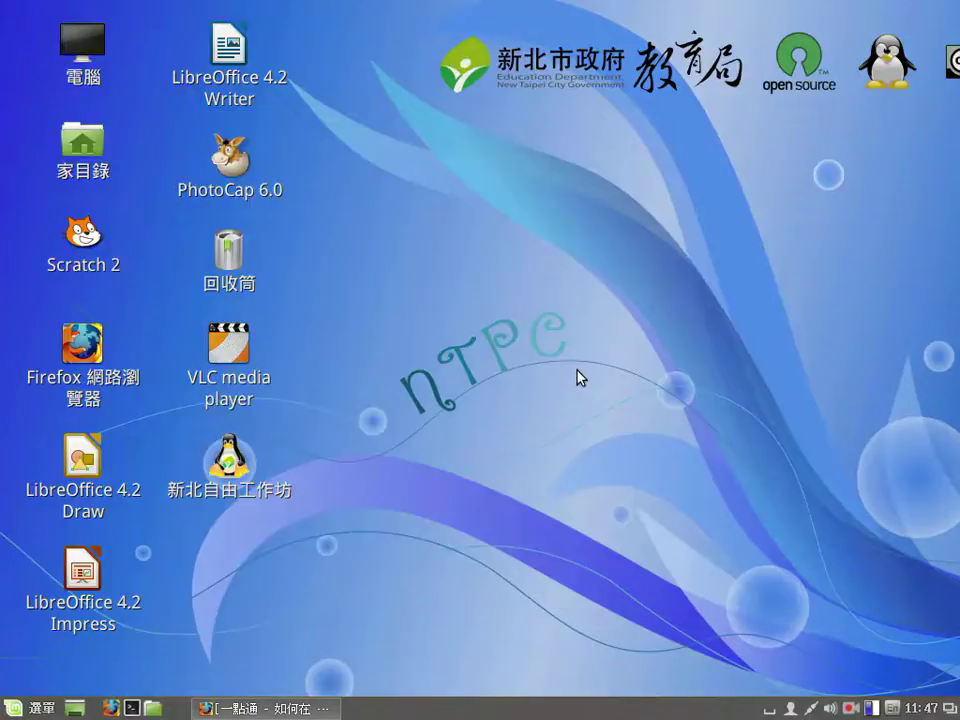
Locate the 安裝 Linux Mint installer among the administration (管理) applications.
click(10, 708)
mouse_move(189, 550)
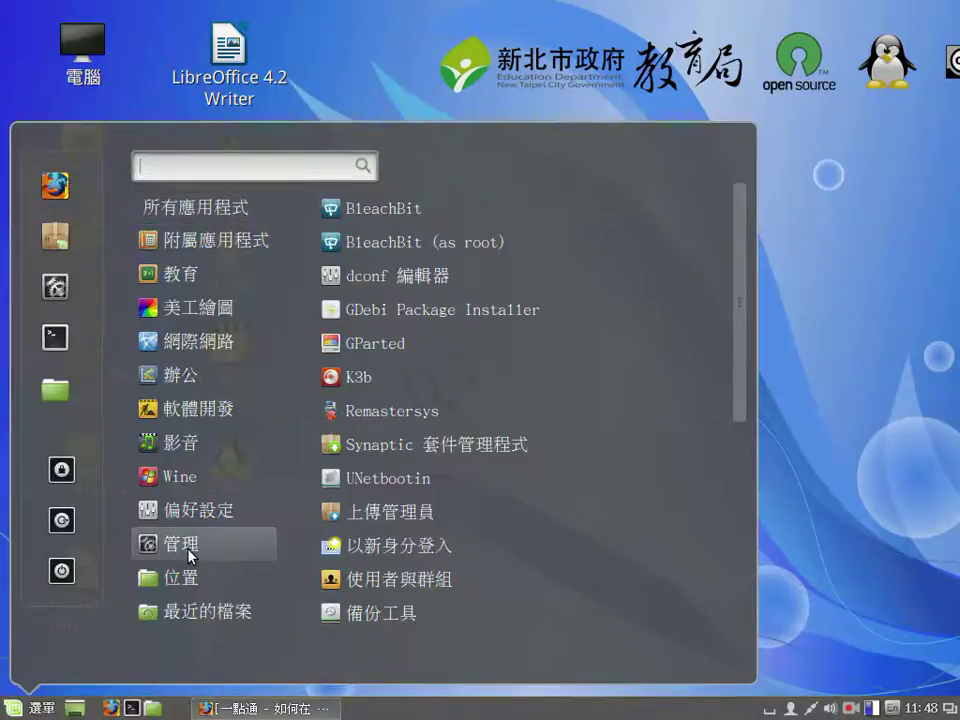
scroll(555, 553, down, 2)
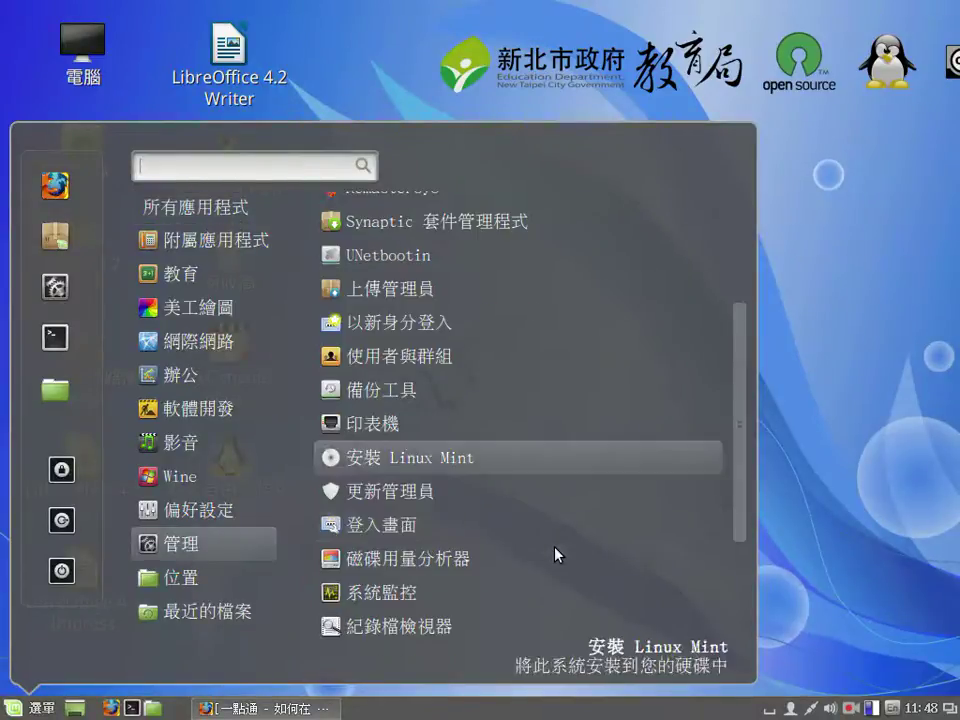
click(535, 468)
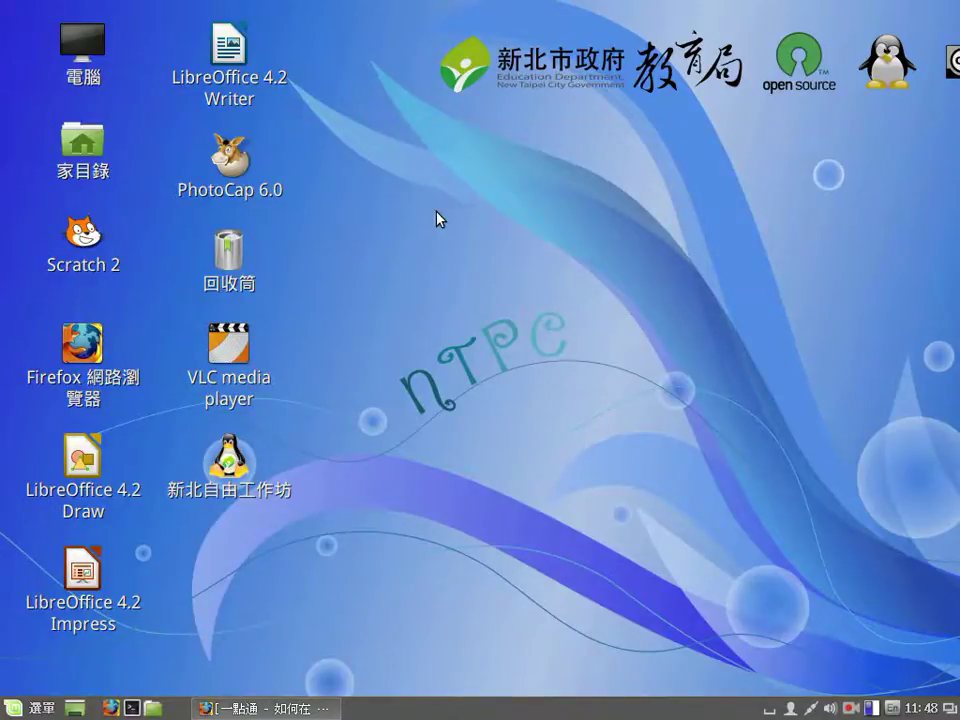
click(15, 710)
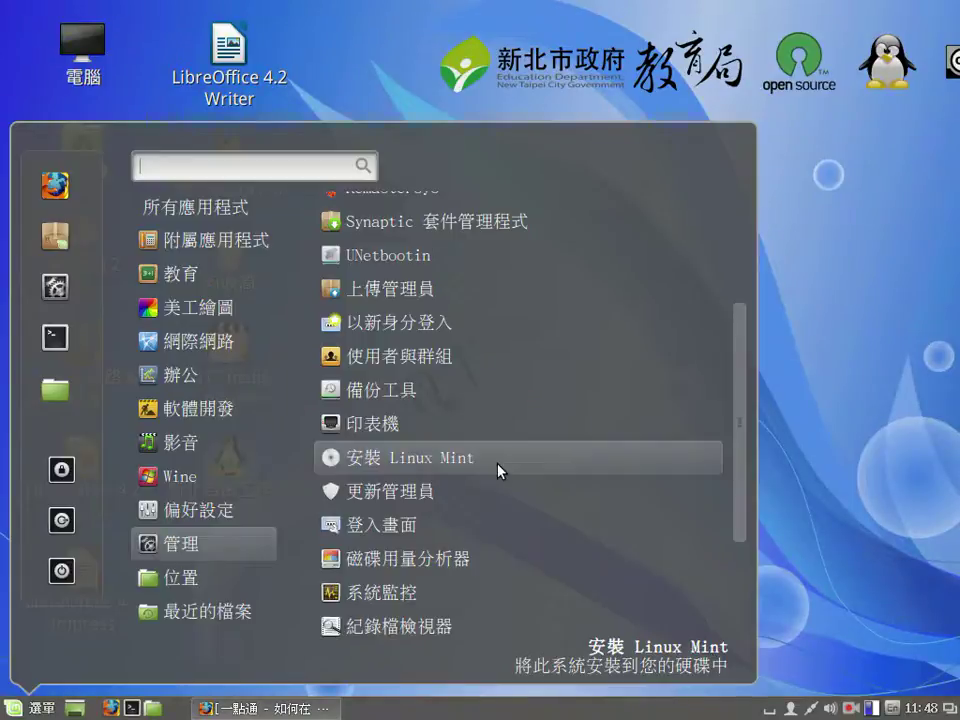
click(823, 320)
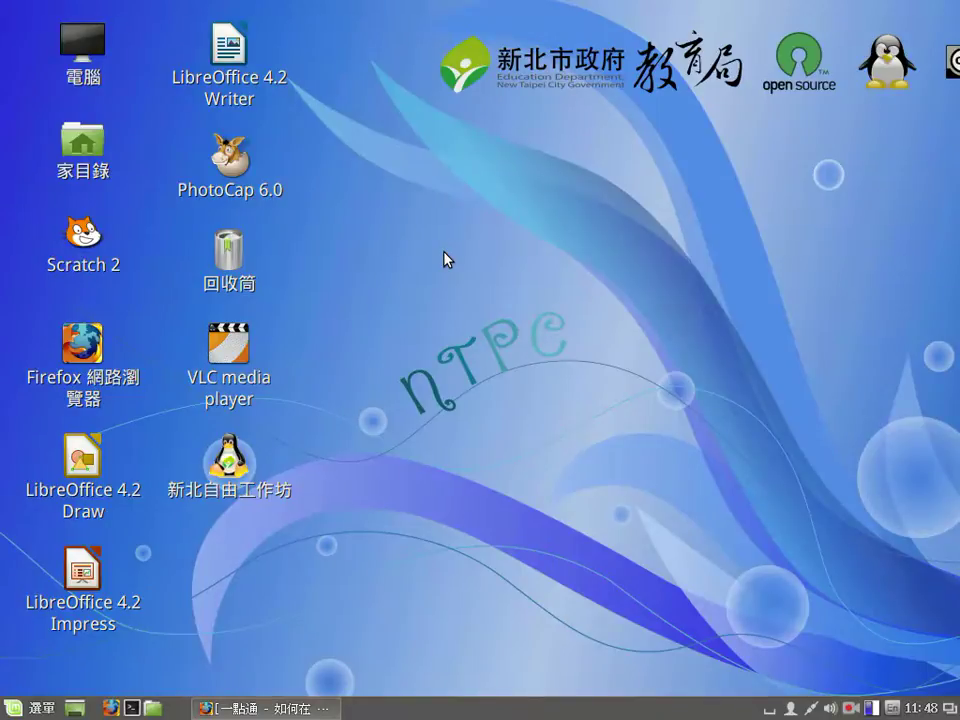
click(850, 707)
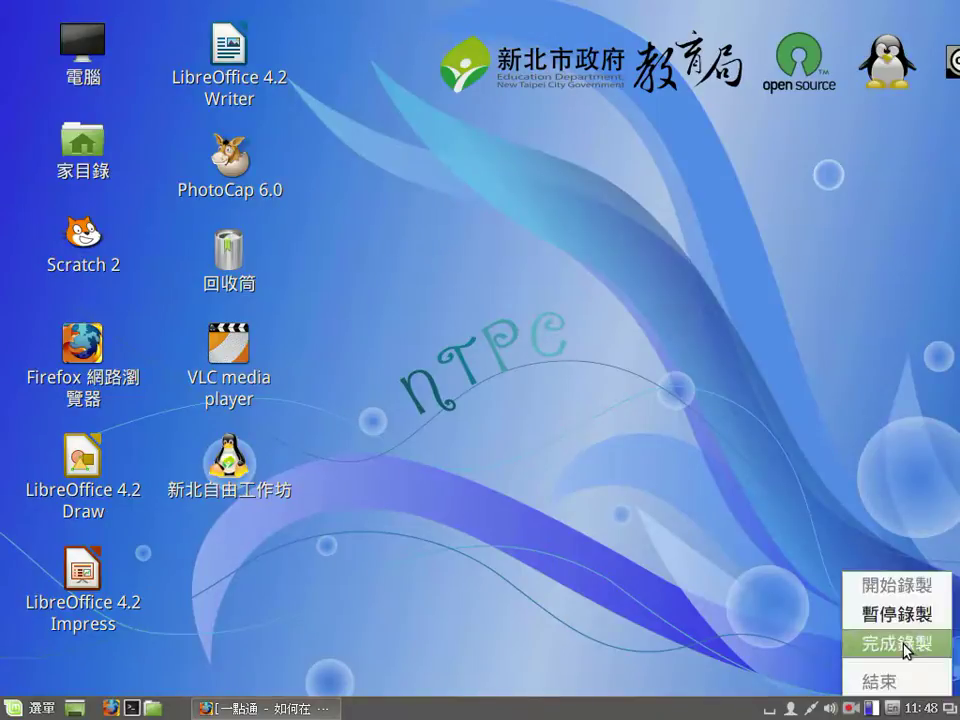